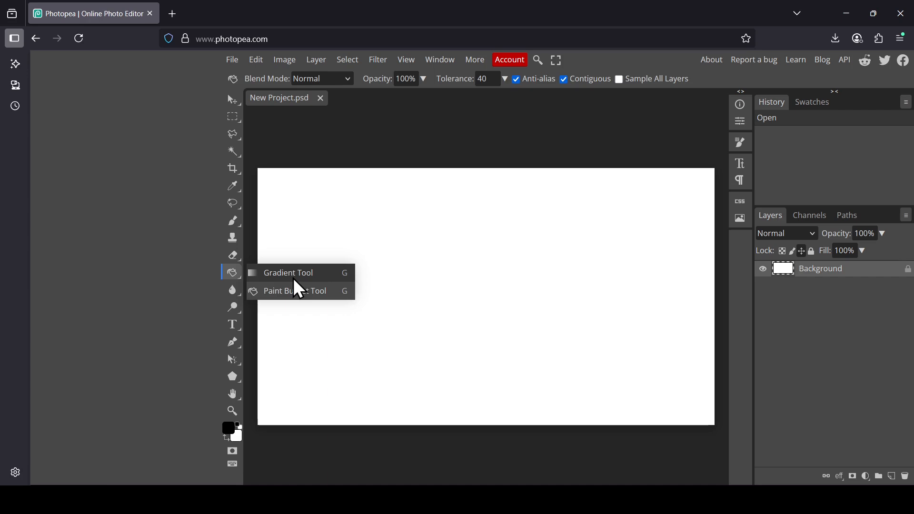
- Draw a linear black-to-white gradient horizontally from the canvas's right edge to about a quarter of the width from its left edge
click(295, 279)
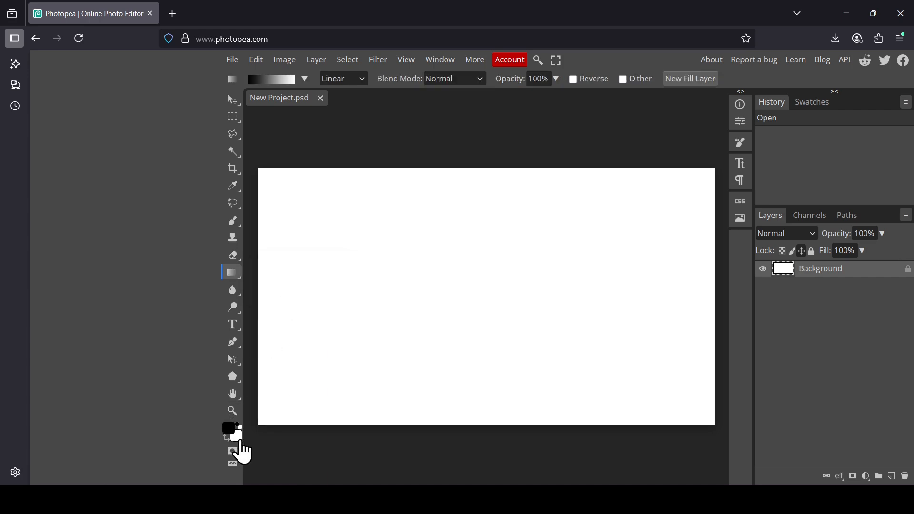
click(353, 82)
click(351, 94)
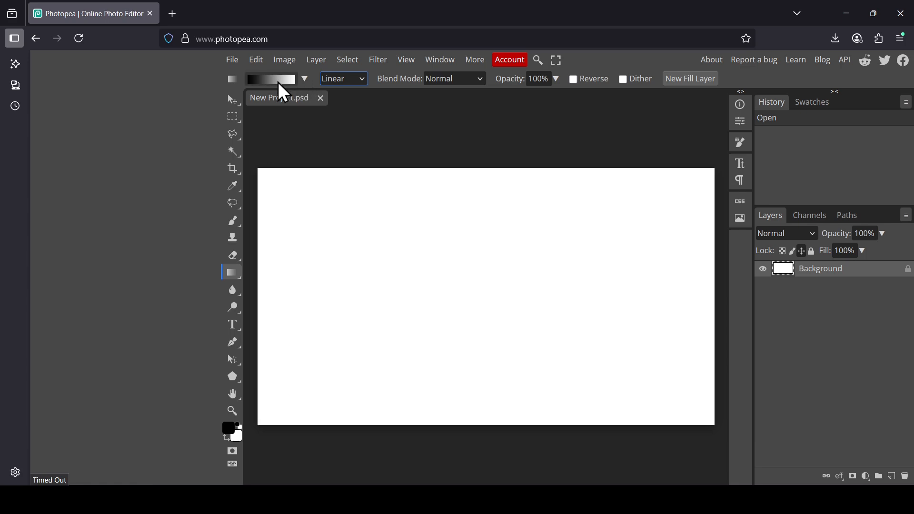
click(305, 80)
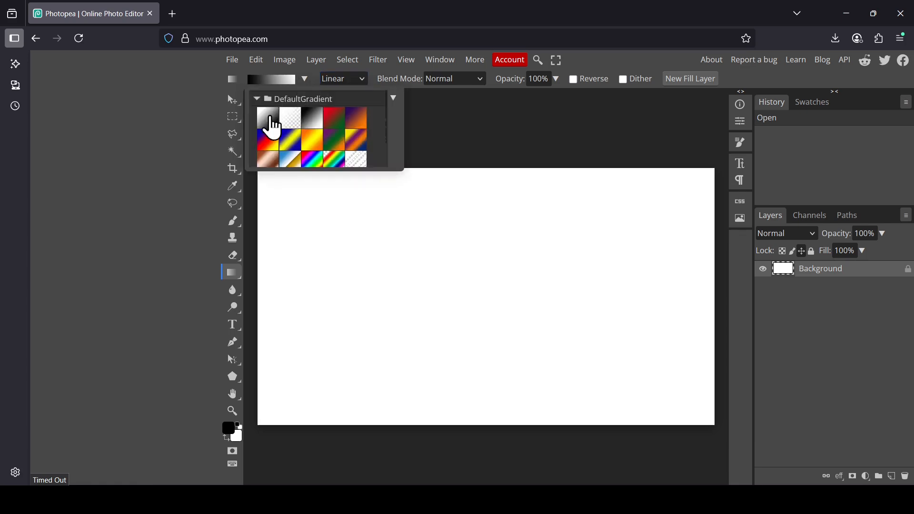
click(315, 79)
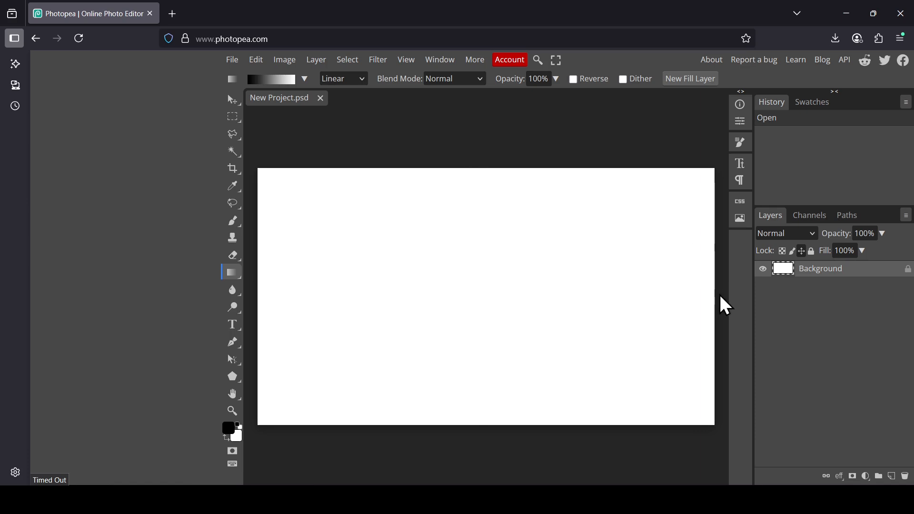
drag(726, 298, 372, 303)
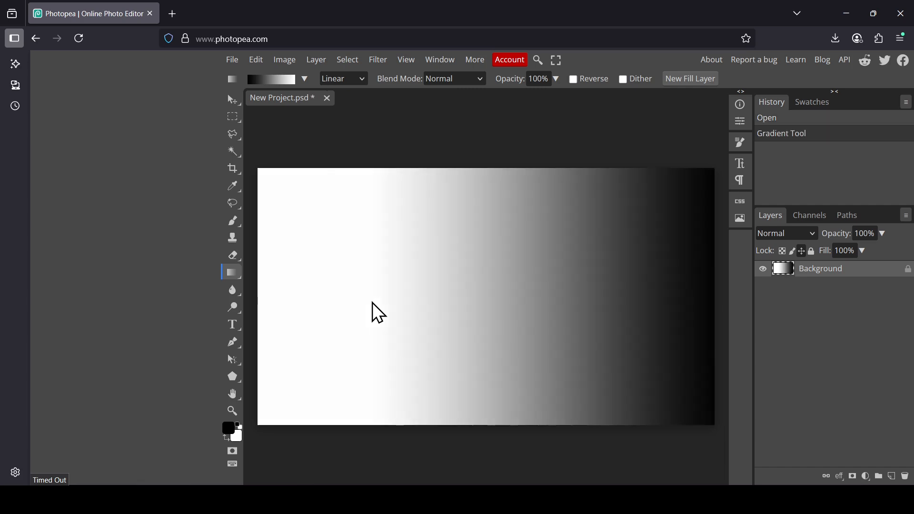
- Apply a Color Halftone filter to the gradient with radius 29 px and all three angles at 0°
click(378, 60)
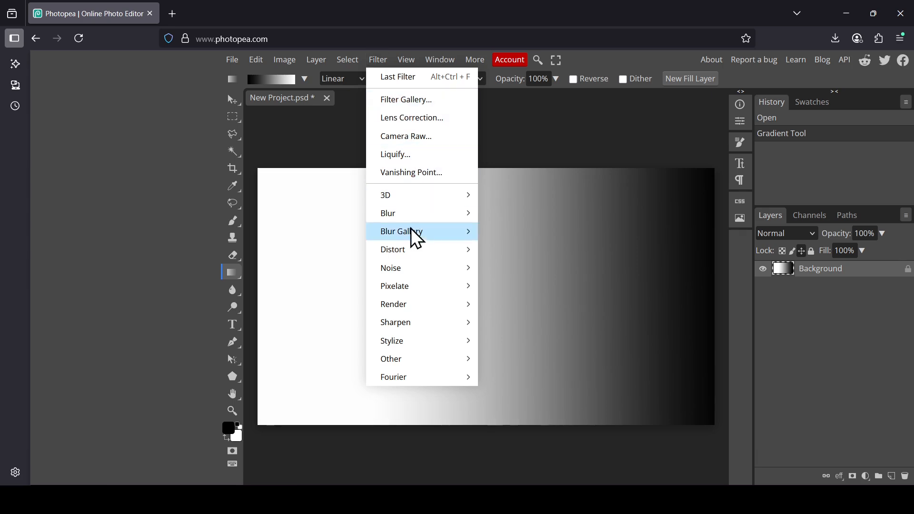
mouse_move(411, 289)
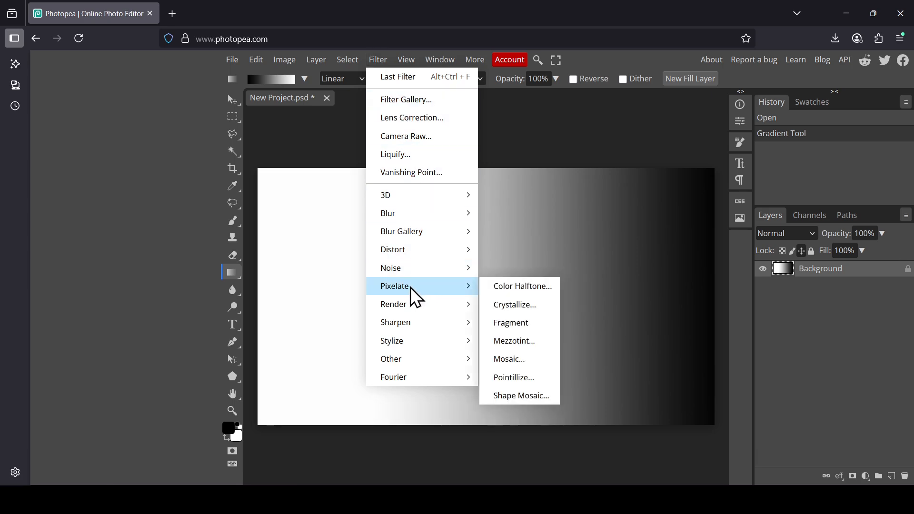
click(510, 291)
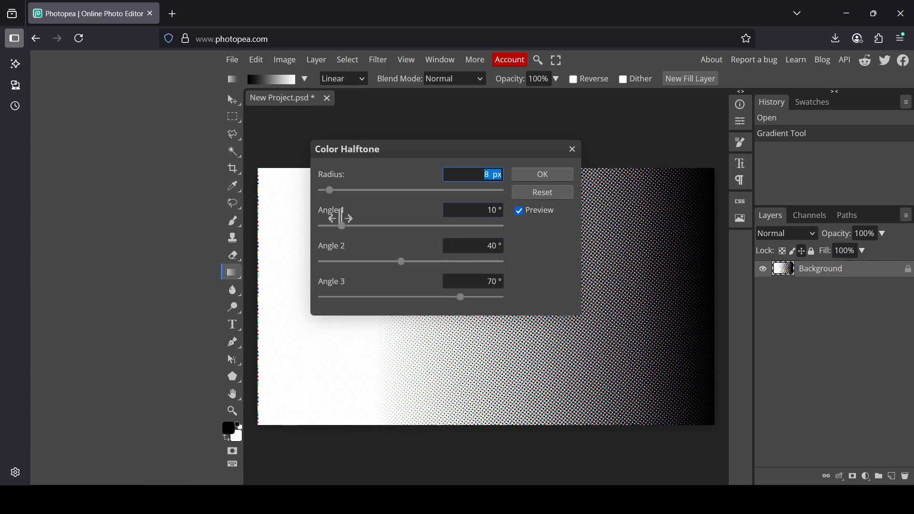
drag(342, 232, 310, 238)
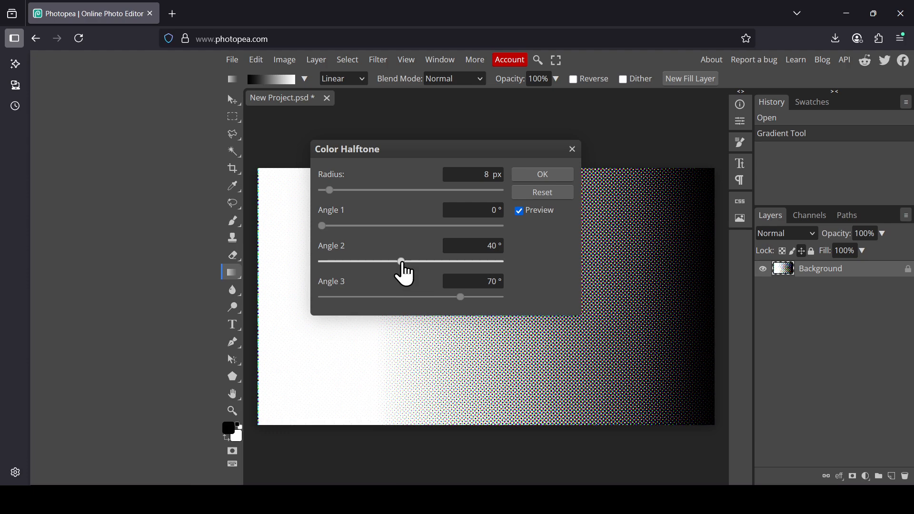
drag(404, 274, 302, 271)
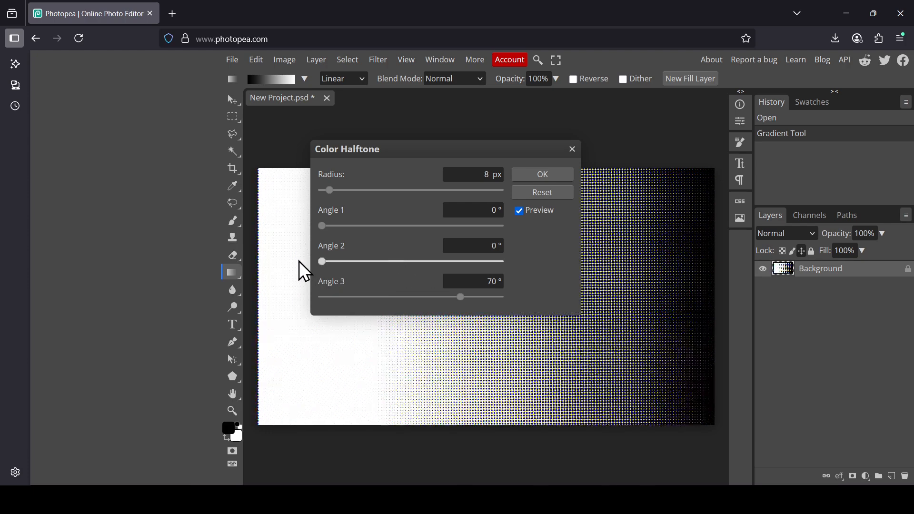
drag(464, 304, 319, 311)
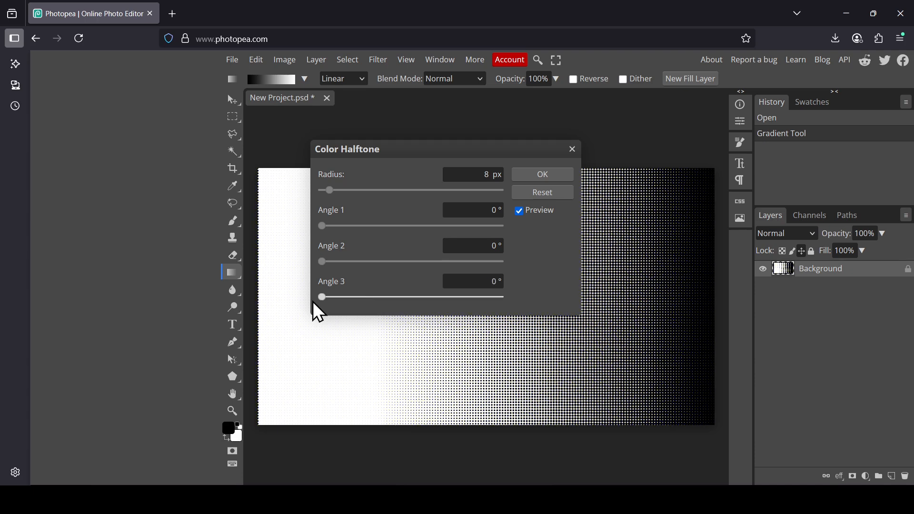
drag(492, 155, 253, 148)
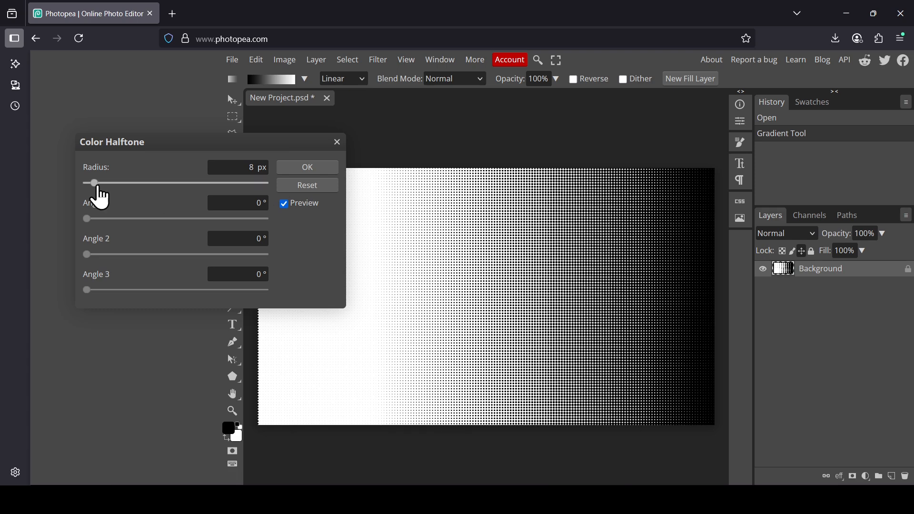
drag(97, 187, 136, 187)
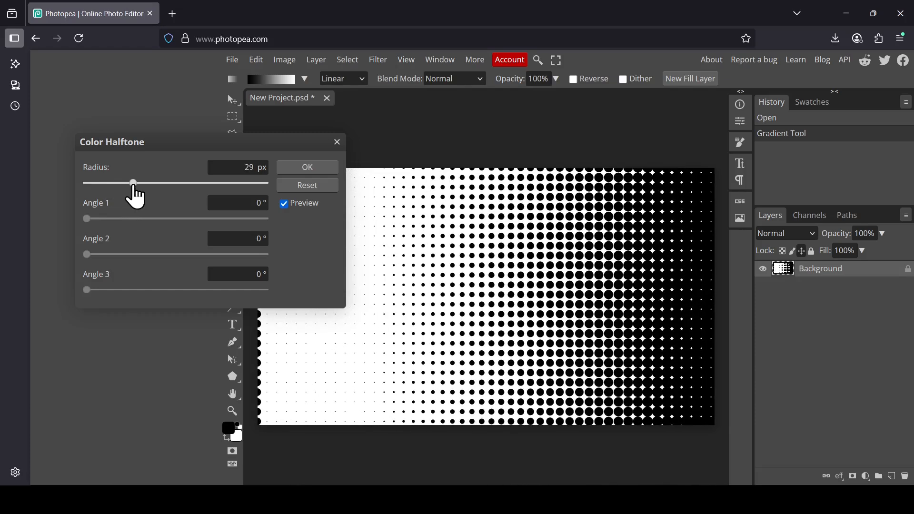
click(310, 173)
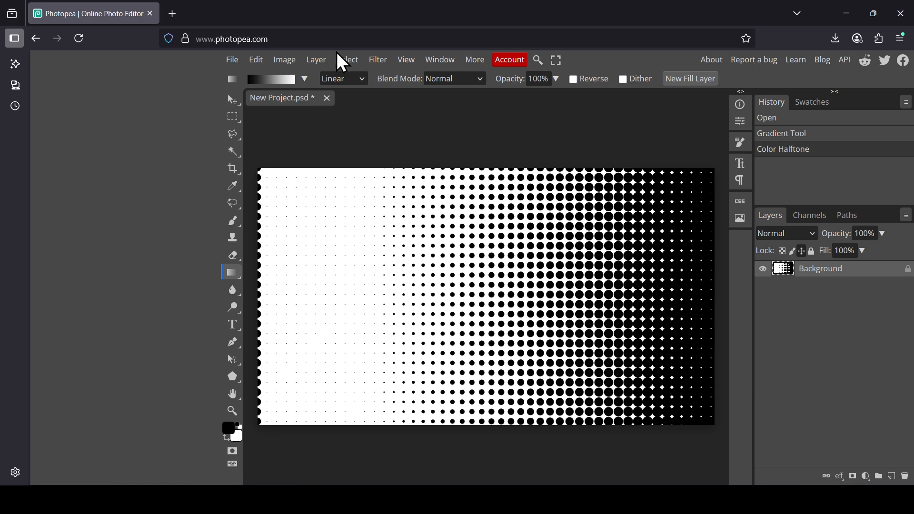
- Make the white of the halftone pattern transparent using Color to Alpha with color ffffff
click(389, 62)
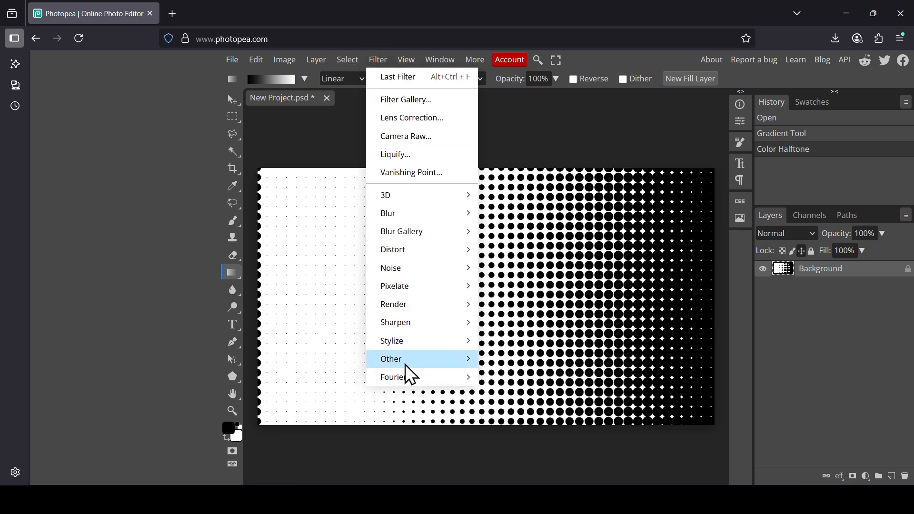
mouse_move(408, 360)
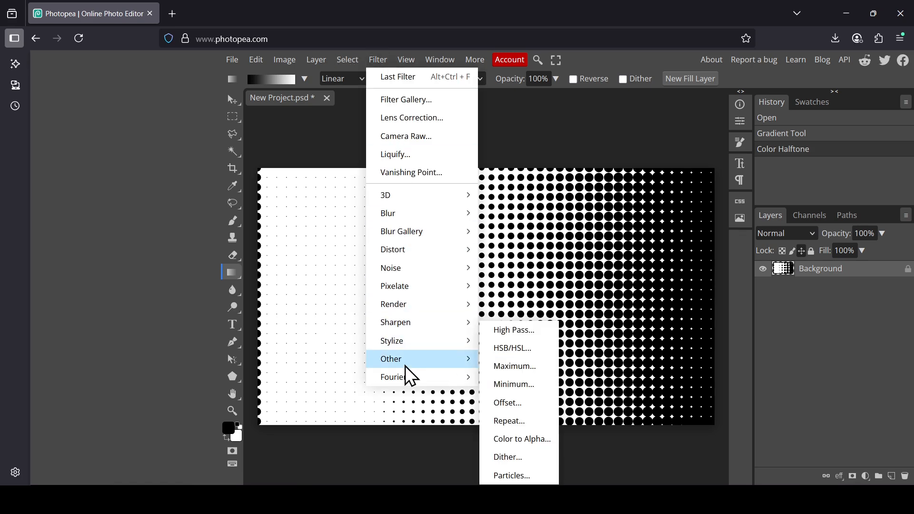
click(530, 443)
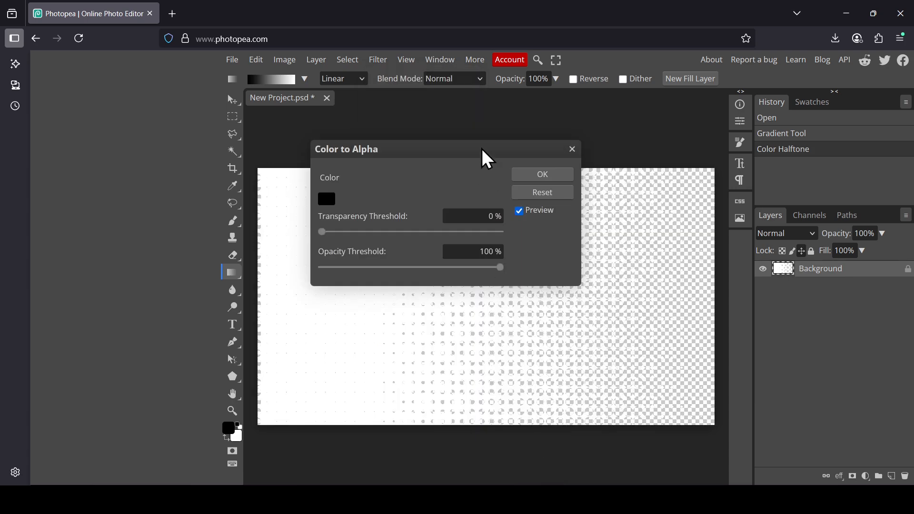
drag(485, 159, 402, 86)
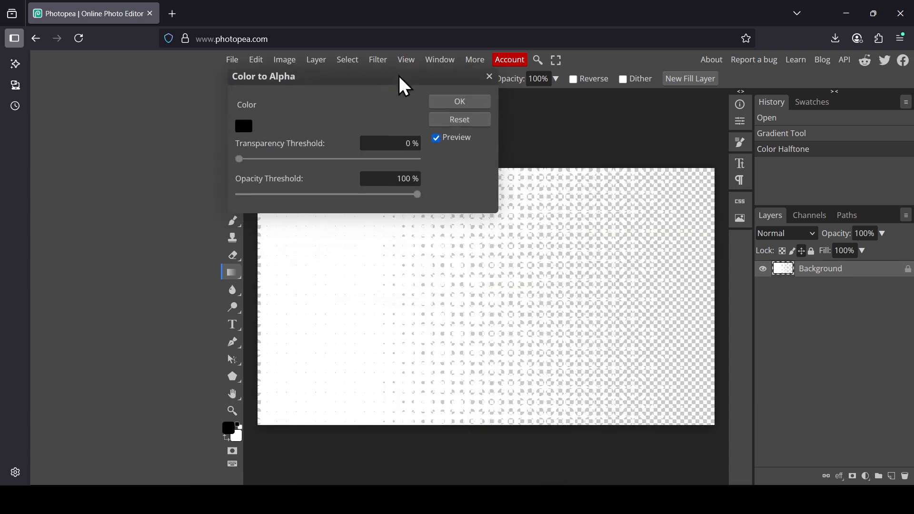
click(253, 138)
click(439, 322)
click(377, 224)
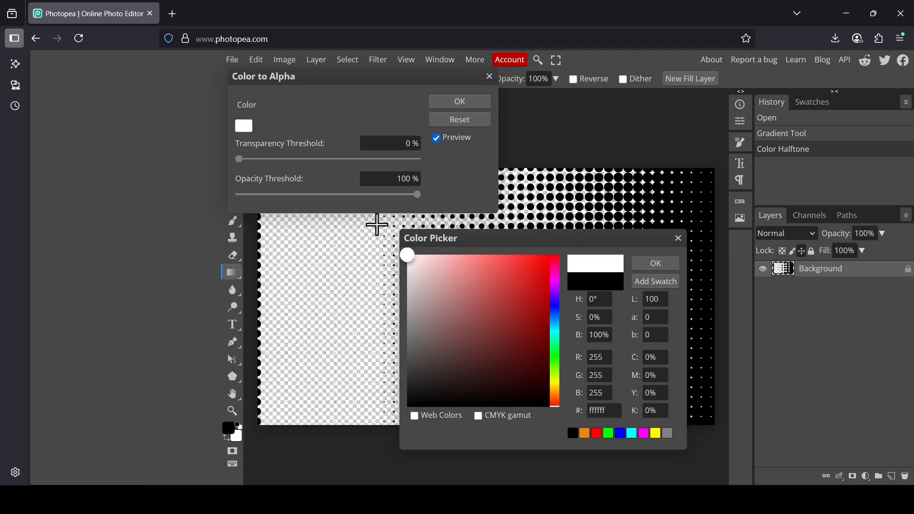
click(666, 265)
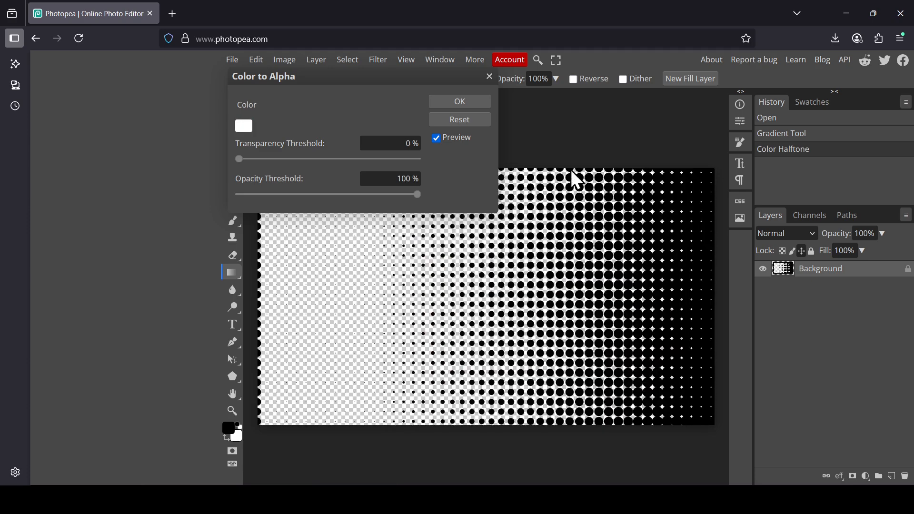
click(476, 102)
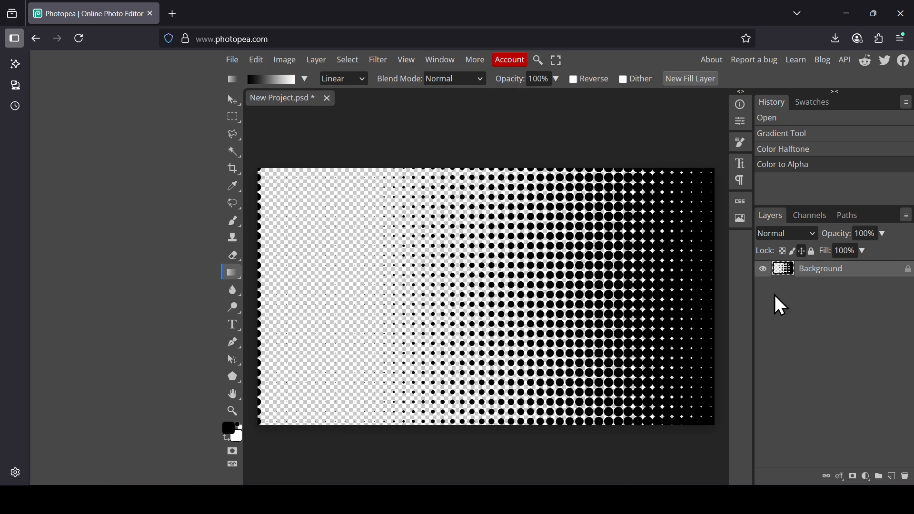
- Add a new empty layer beneath the halftone layer, and toggle the halftone layer's visibility off and on
click(891, 476)
drag(820, 273, 822, 298)
click(763, 269)
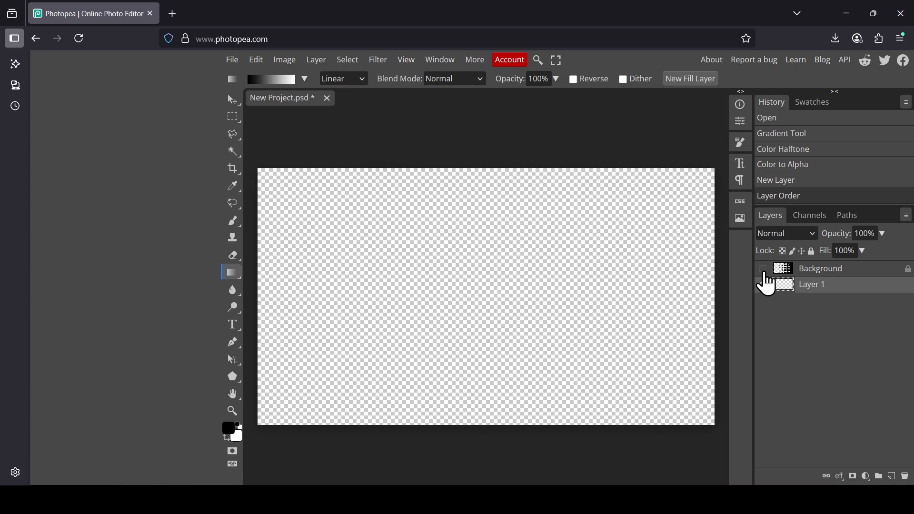
click(764, 271)
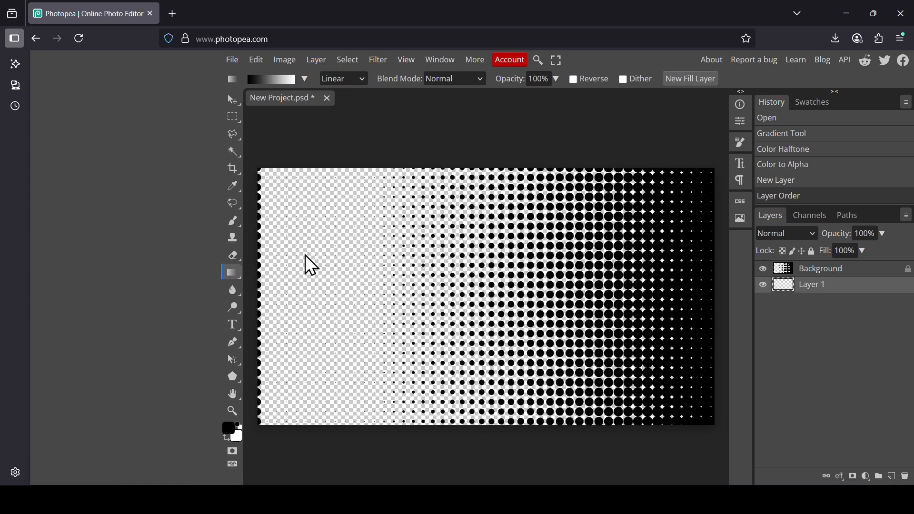
- Fill the new bottom layer with yellow f4ca00 using the Paint Bucket tool
click(235, 275)
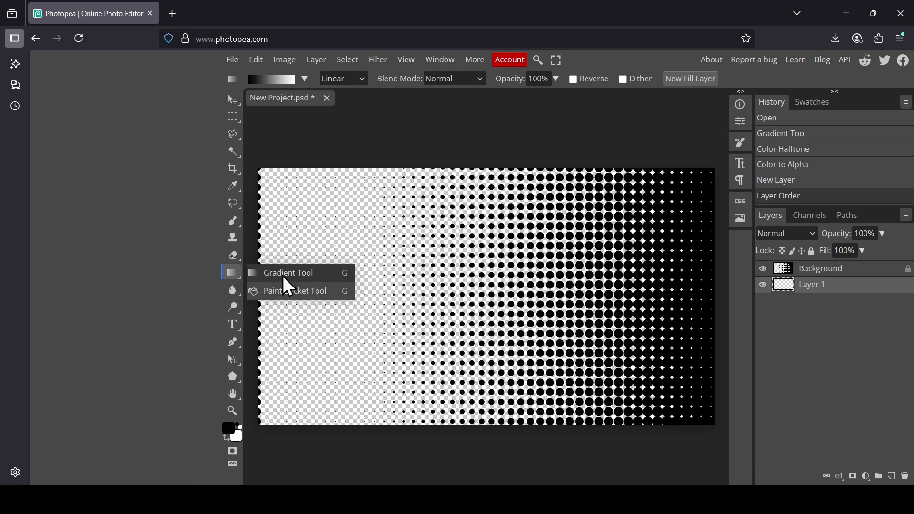
click(296, 291)
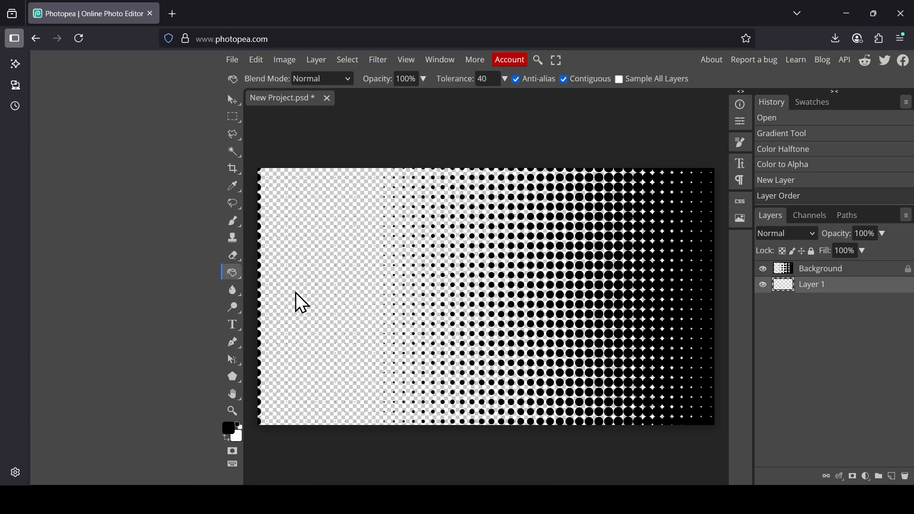
click(229, 430)
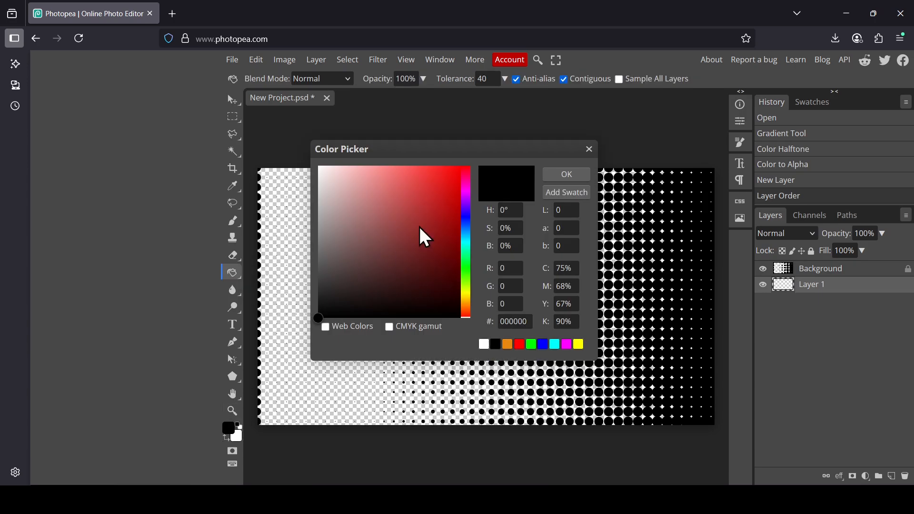
click(469, 304)
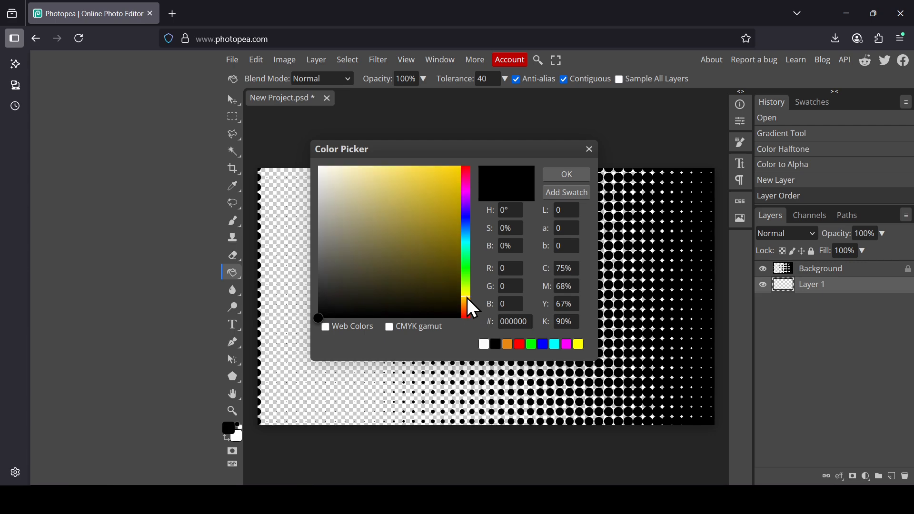
mouse_move(455, 186)
mouse_down()
mouse_move(449, 181)
mouse_move(462, 177)
mouse_up()
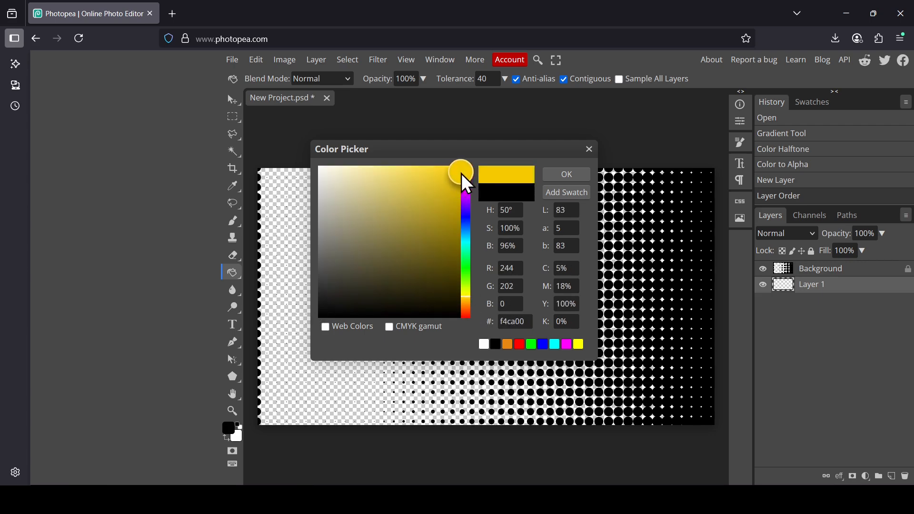
click(577, 176)
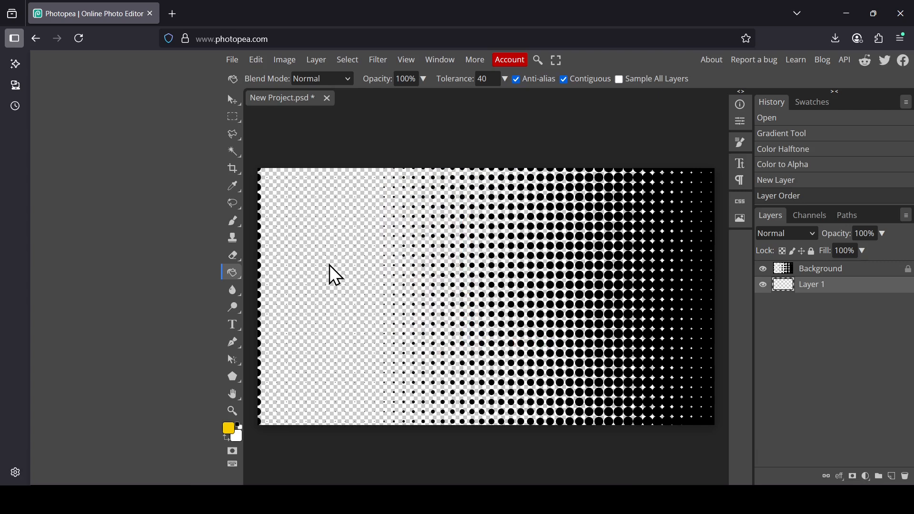
click(330, 265)
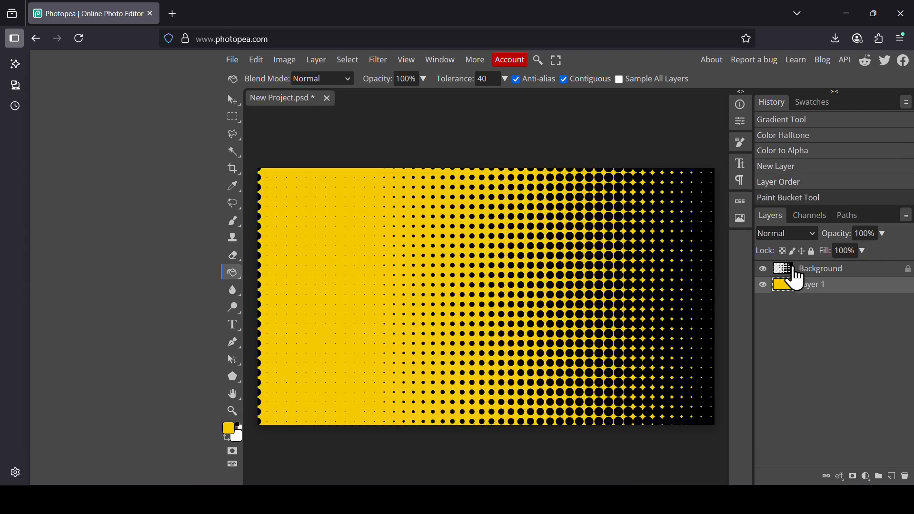
- Clear the stray dots from the halftone layer in a full-height rectangular selection over the plain left quarter, and deselect
click(793, 271)
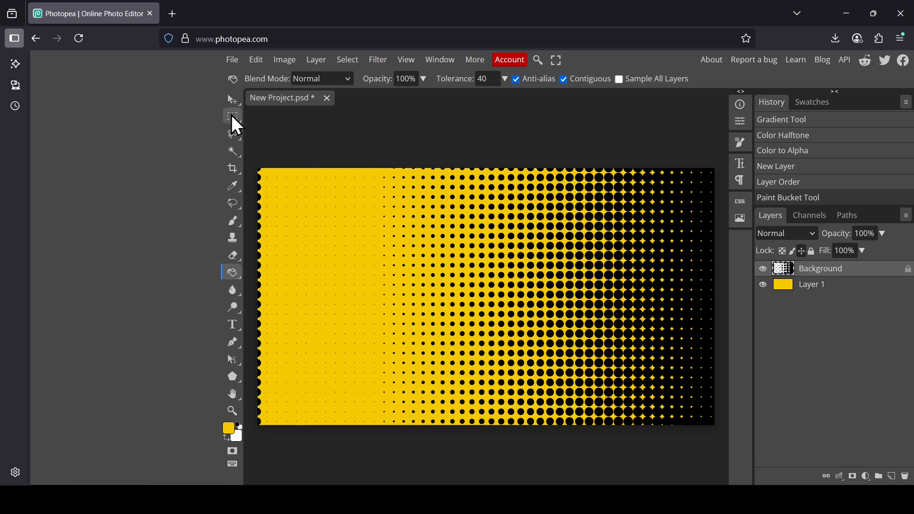
click(232, 115)
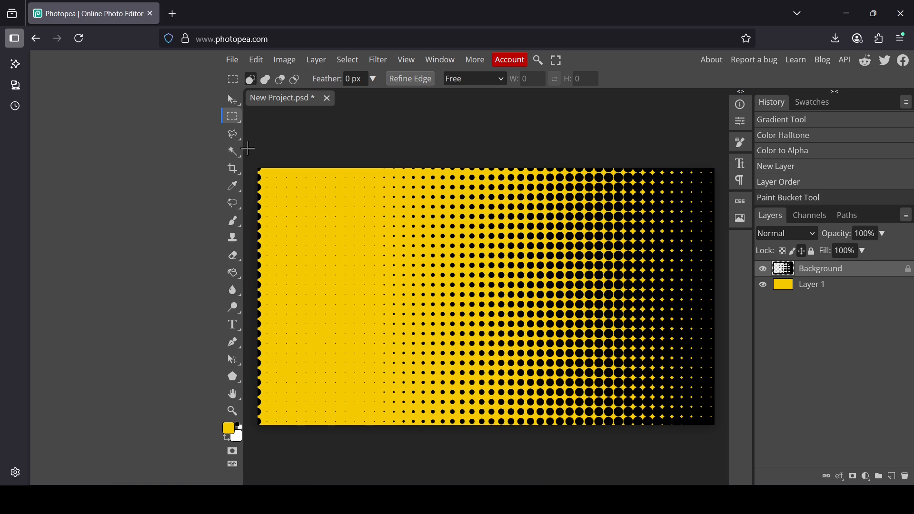
drag(257, 168, 378, 453)
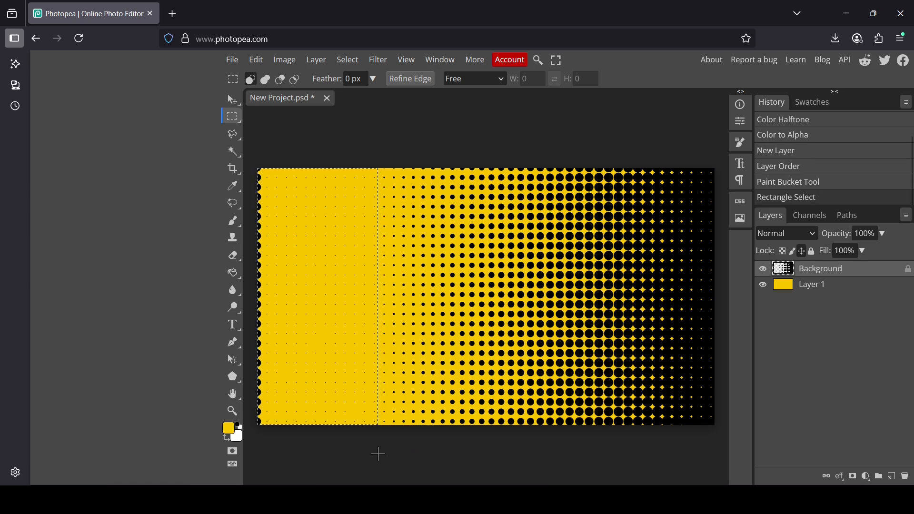
key(Delete)
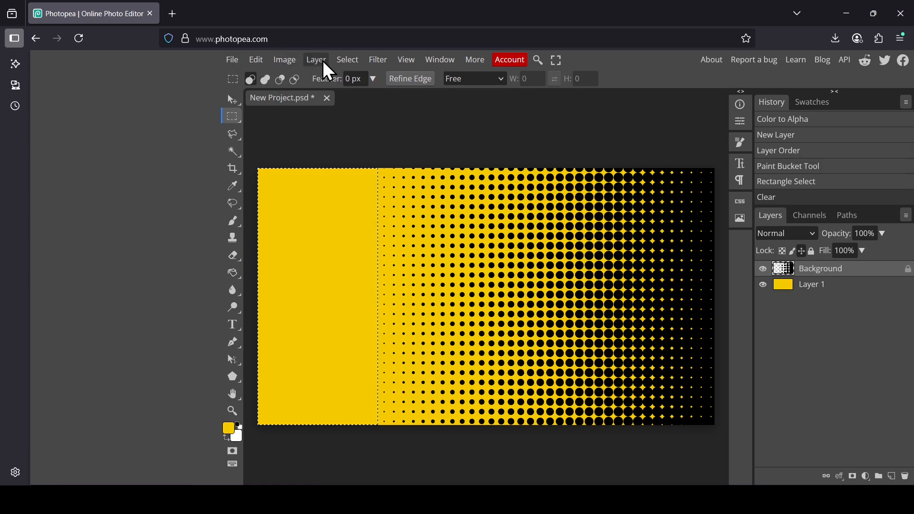
click(347, 60)
click(358, 97)
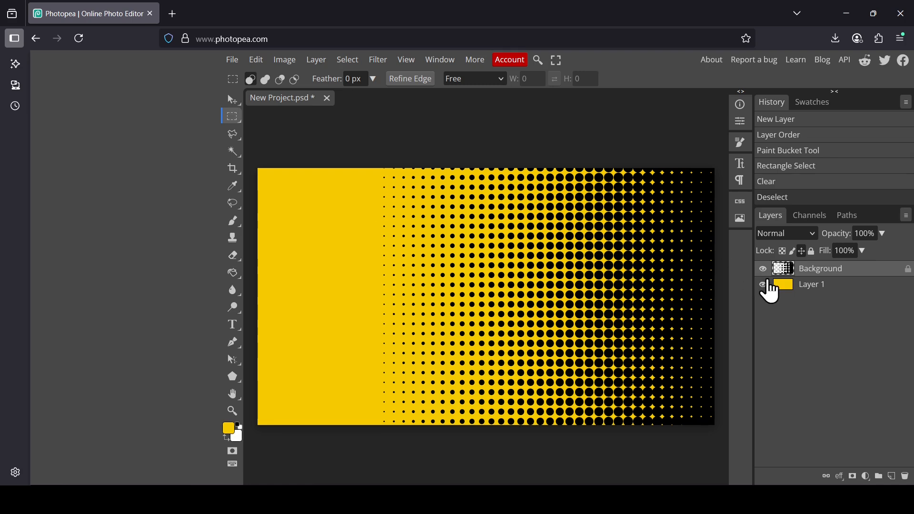
- Unlock the halftone layer's position and scale it proportionally to about 105%, extending the dots into the plain yellow area
click(762, 269)
click(763, 269)
click(230, 101)
click(387, 80)
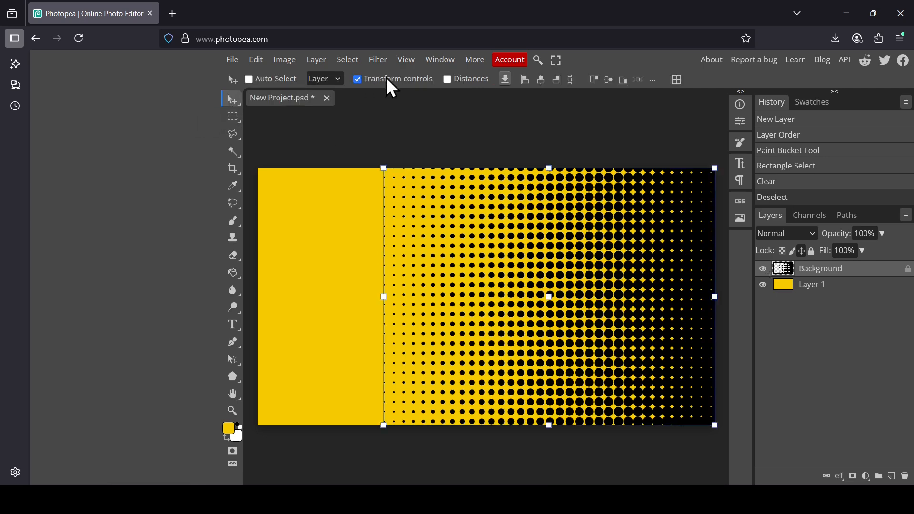
drag(380, 295, 371, 295)
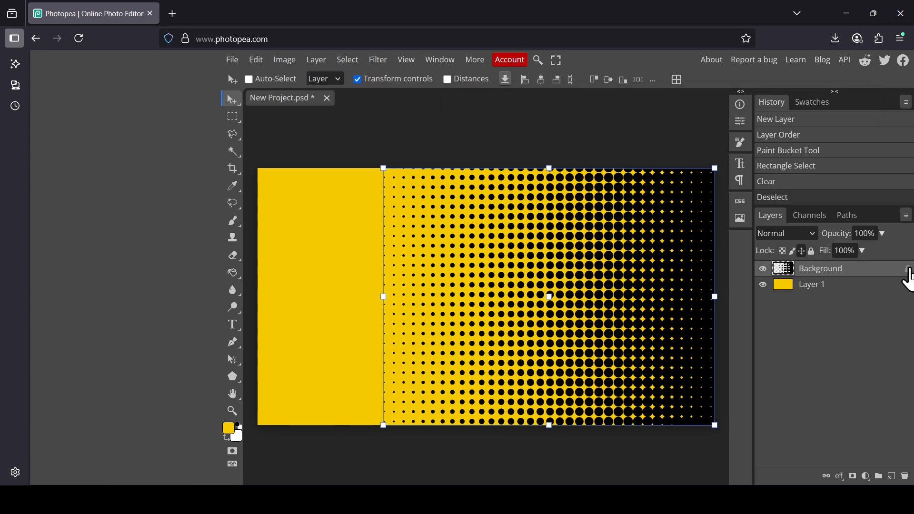
click(907, 270)
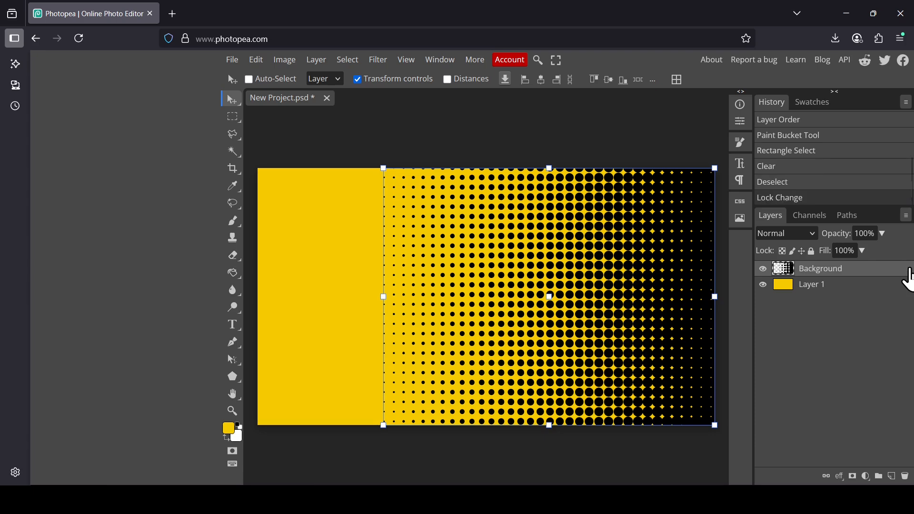
drag(385, 299, 369, 312)
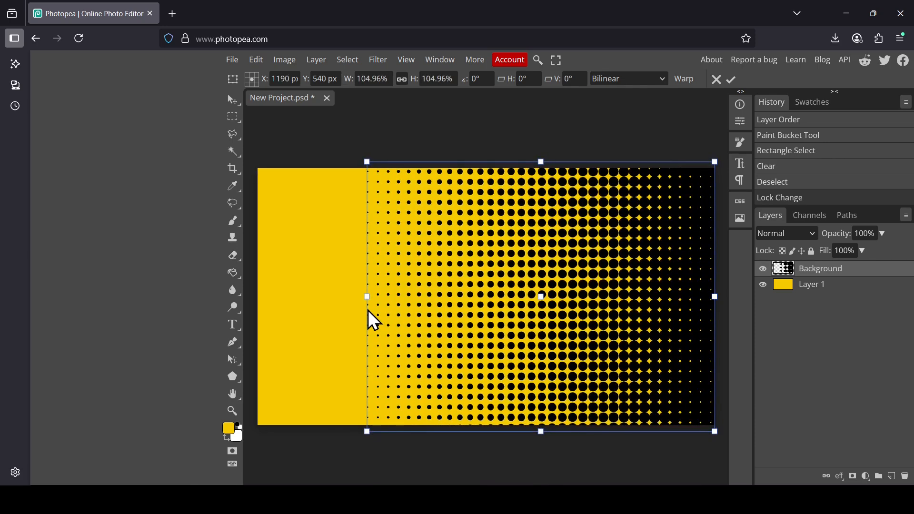
click(732, 80)
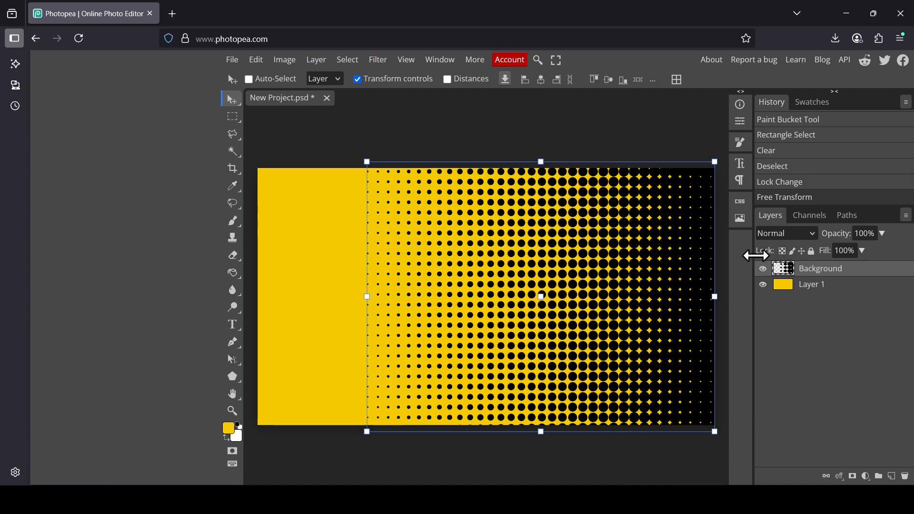
- Add a Color Overlay effect to the halftone layer and open its color for editing
right_click(789, 270)
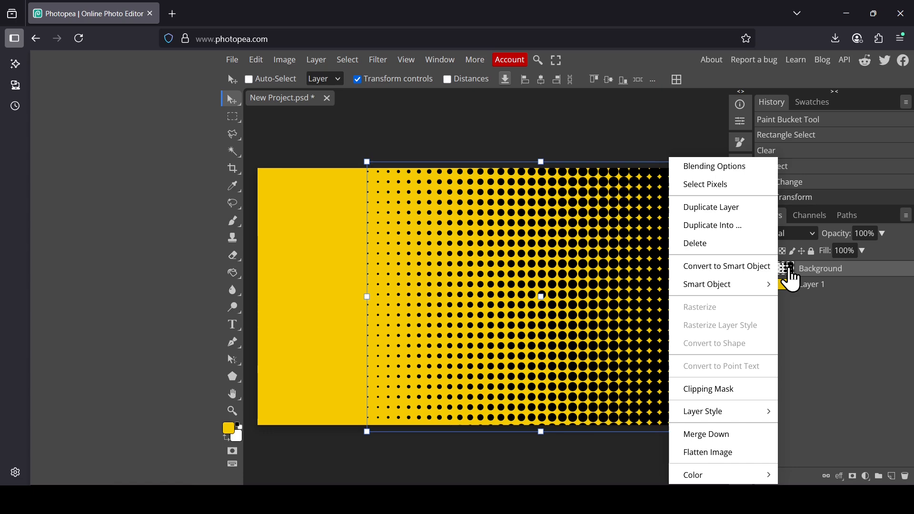
click(743, 173)
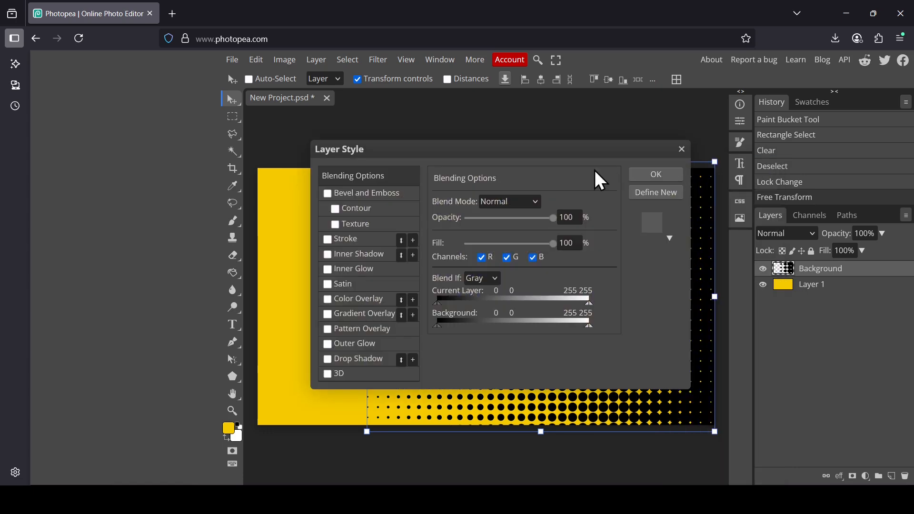
drag(559, 157, 294, 142)
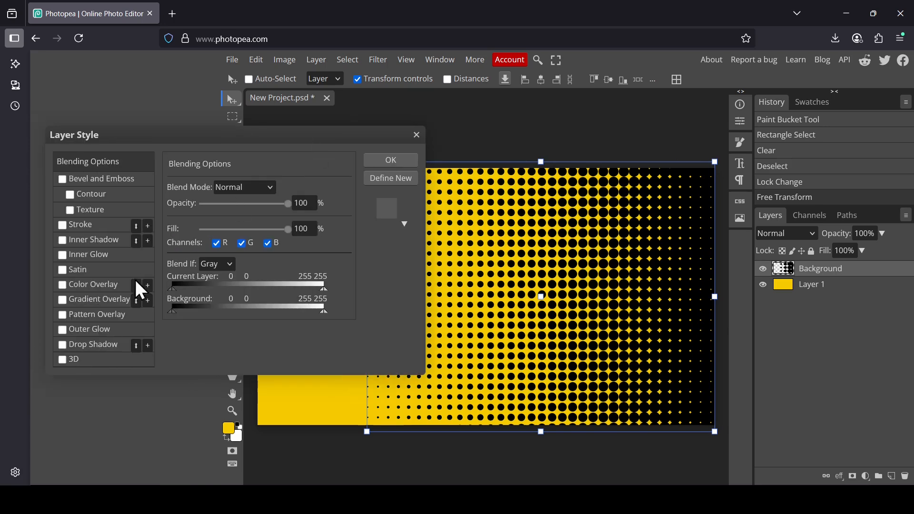
click(111, 286)
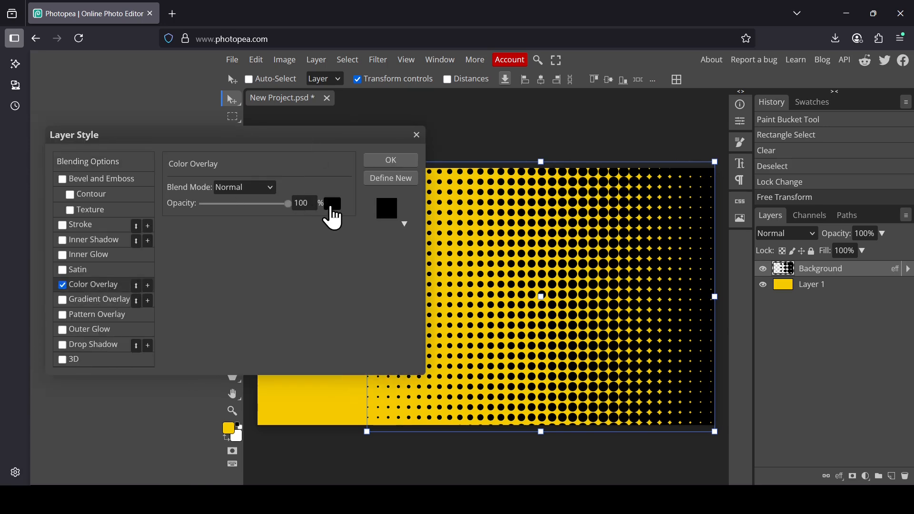
click(333, 207)
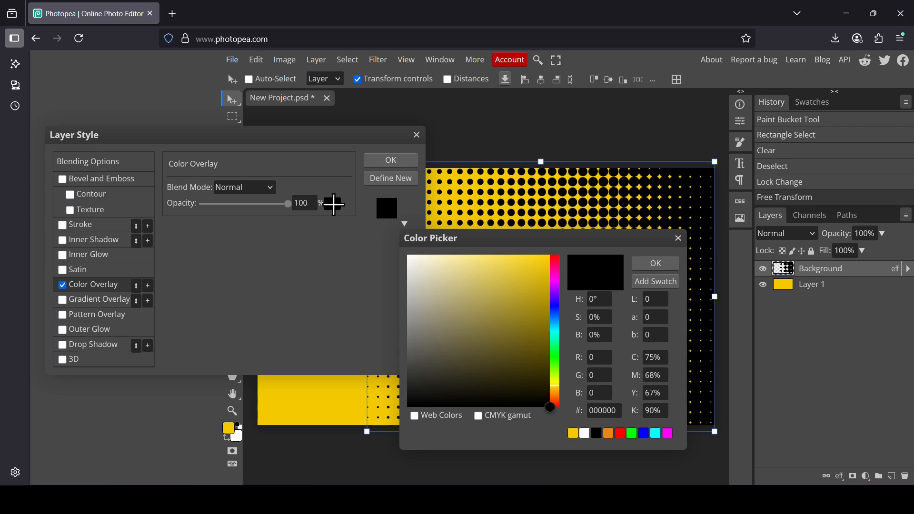
- Try out different overlay colors on the halftone dots, return the overlay to black, and apply the layer style
click(557, 400)
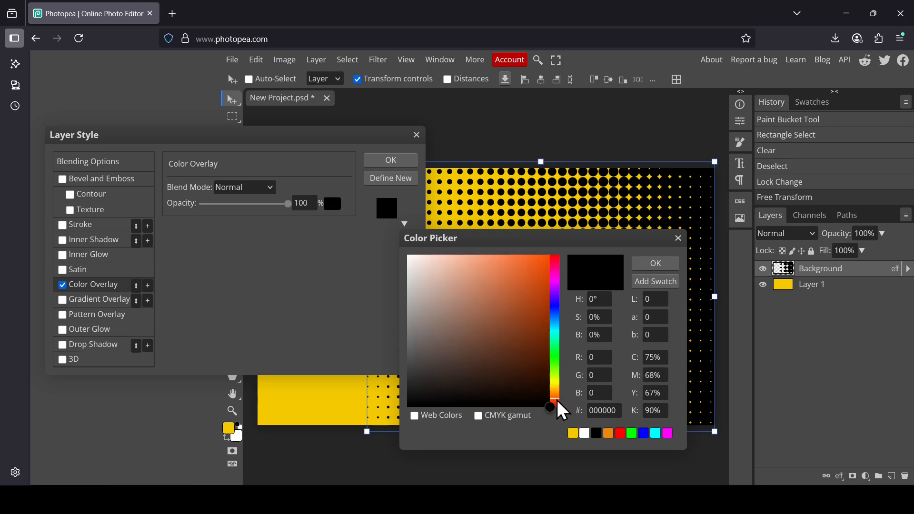
click(538, 275)
mouse_move(564, 243)
mouse_down()
mouse_move(238, 263)
mouse_move(250, 260)
mouse_up()
click(230, 411)
drag(232, 334, 221, 445)
mouse_move(231, 270)
mouse_down()
mouse_move(228, 419)
mouse_move(249, 452)
mouse_up()
click(222, 402)
mouse_move(176, 327)
mouse_down()
mouse_move(25, 245)
mouse_move(242, 453)
mouse_up()
click(344, 289)
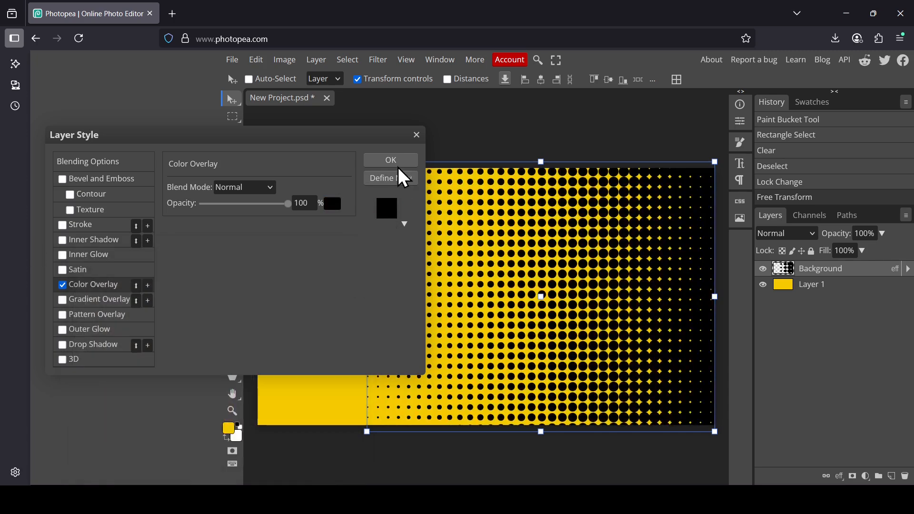
click(400, 164)
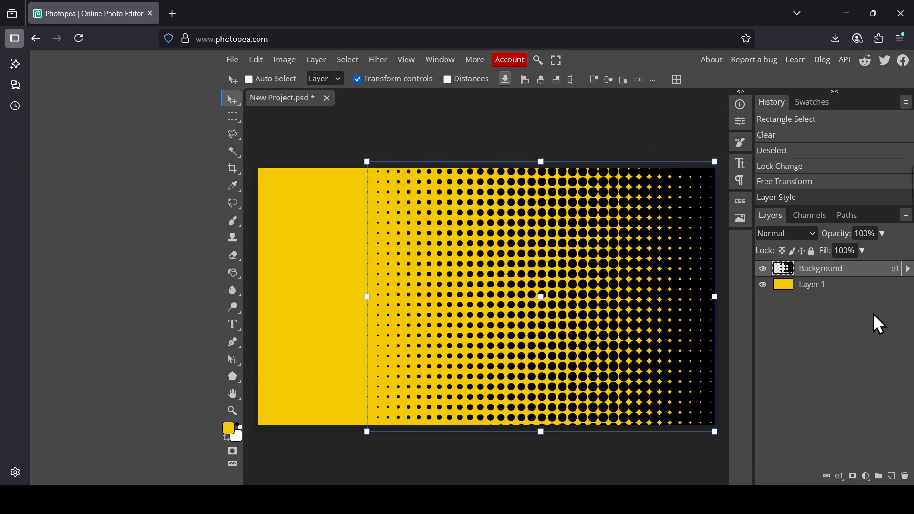
- Select the solid yellow layer beneath the halftone layer
click(822, 289)
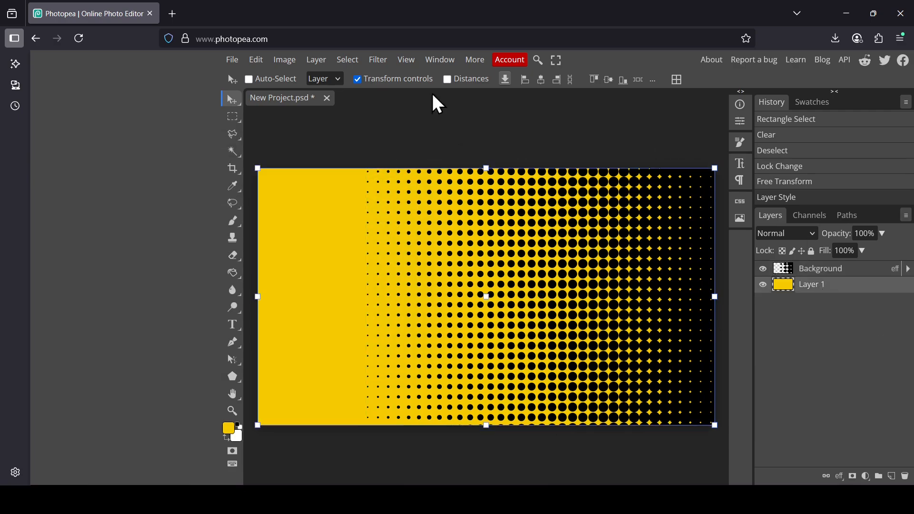